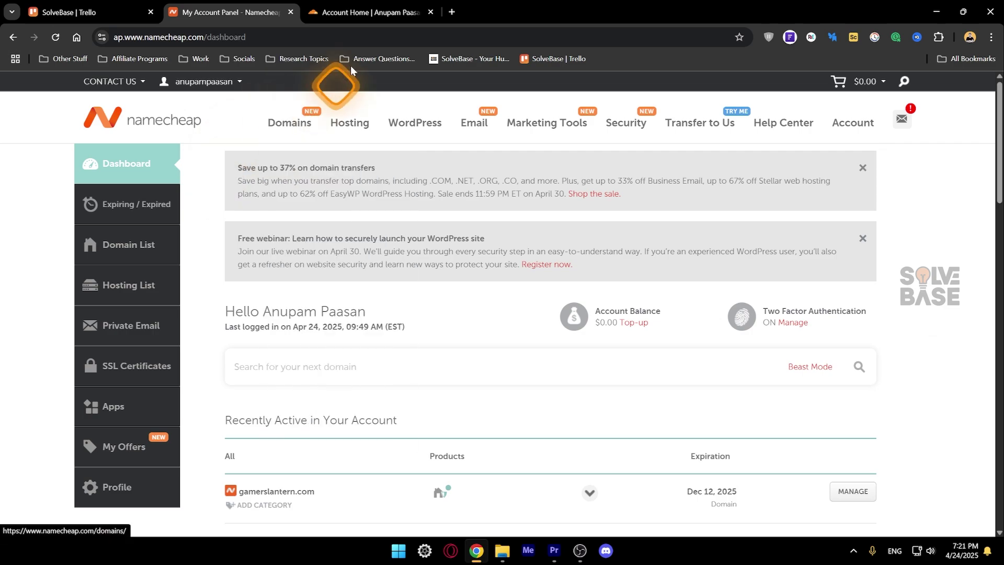
# In Namecheap's Domain List, bring up grapholia.com's details with the Nameservers section in view
pyautogui.click(360, 12)
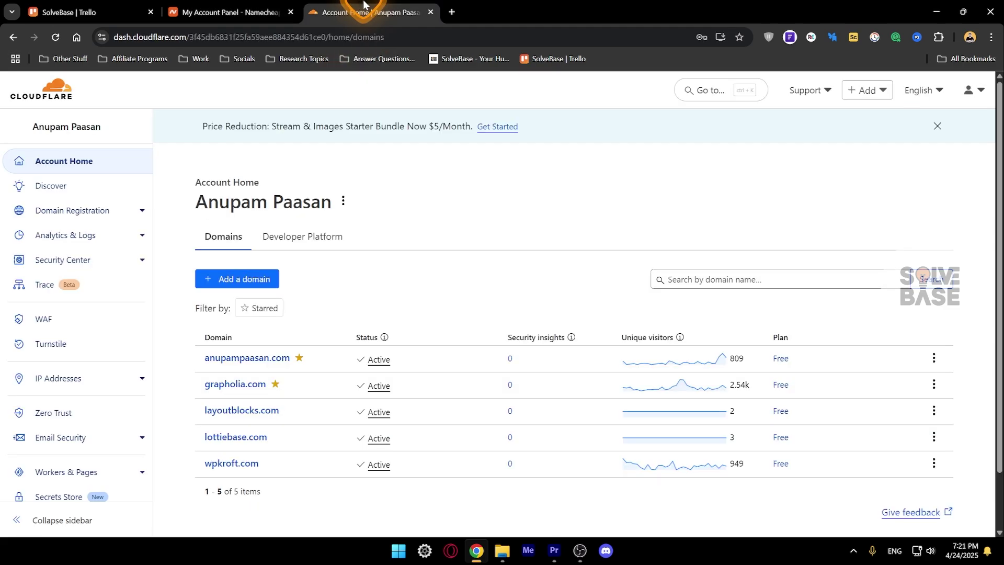
pyautogui.click(220, 10)
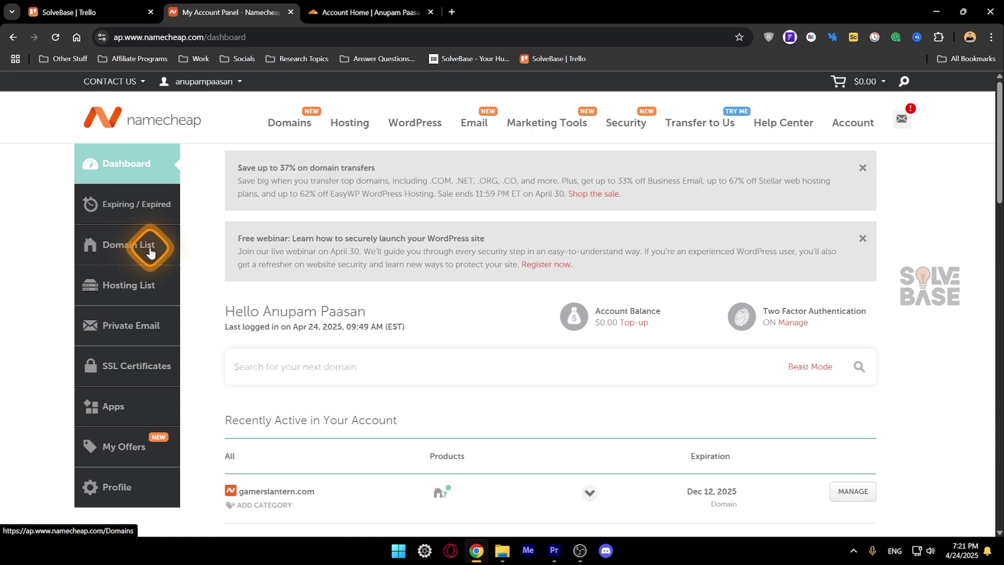
pyautogui.click(122, 251)
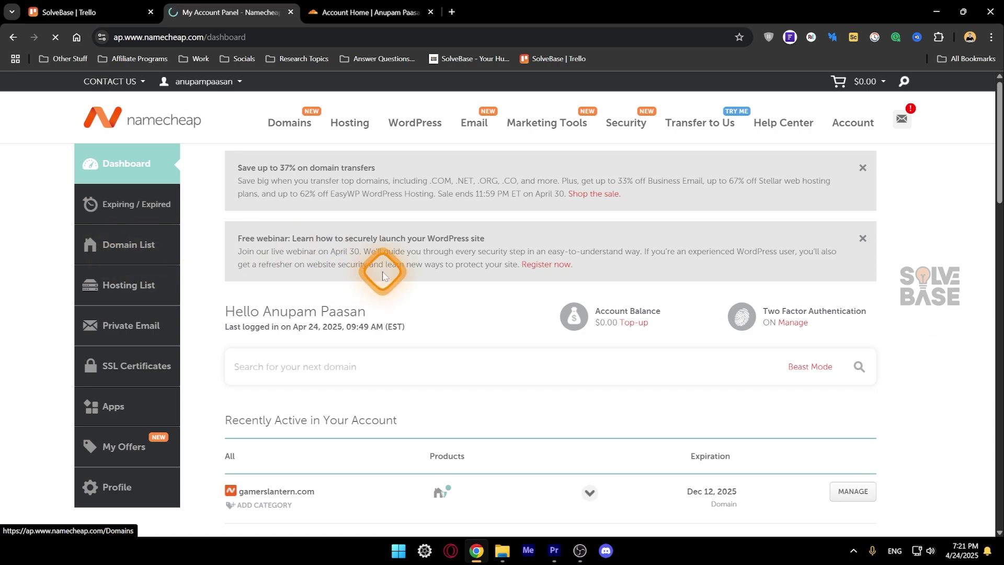
pyautogui.scroll(-5, 426, 257)
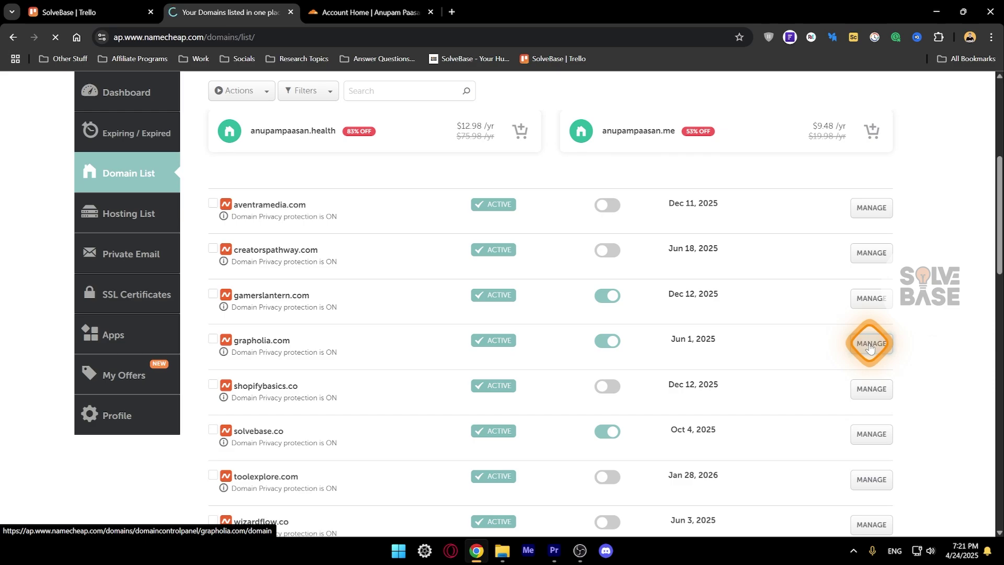
pyautogui.scroll(-1, 457, 285)
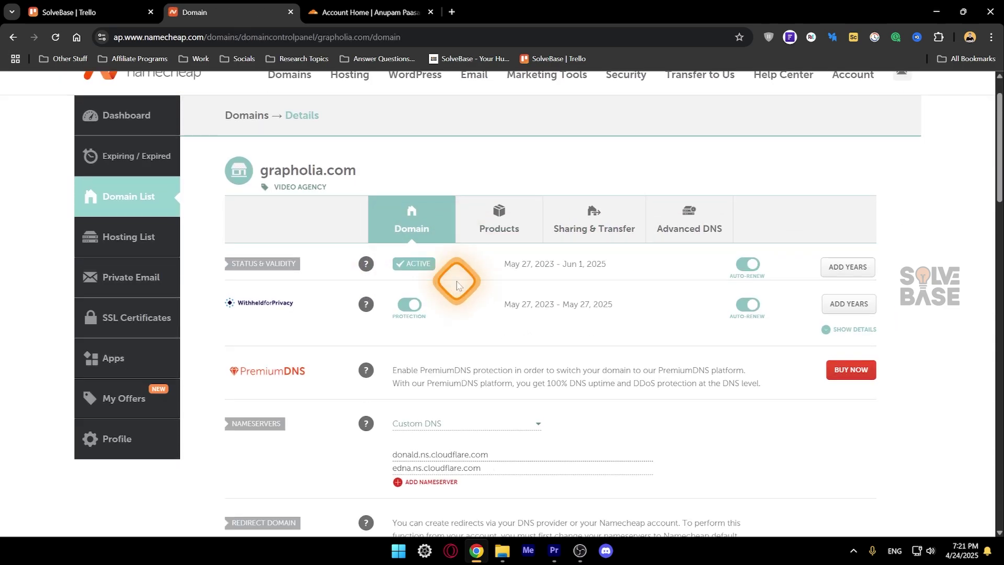
pyautogui.scroll(-1, 457, 285)
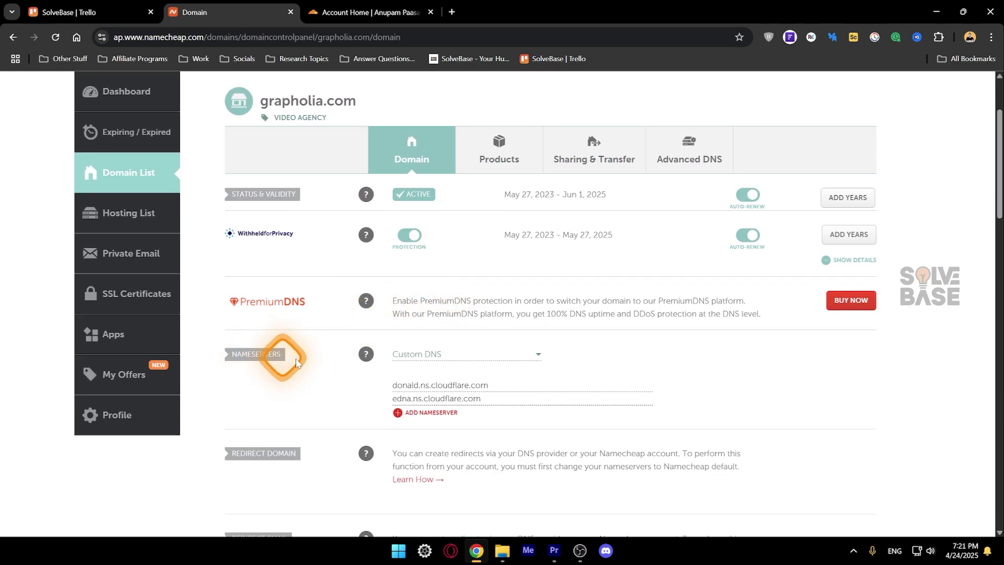
# Save Custom DNS nameservers donald.ns.cloudflare.com and edna.ns.cloudflare.com for grapholia.com
pyautogui.click(418, 357)
pyautogui.click(434, 413)
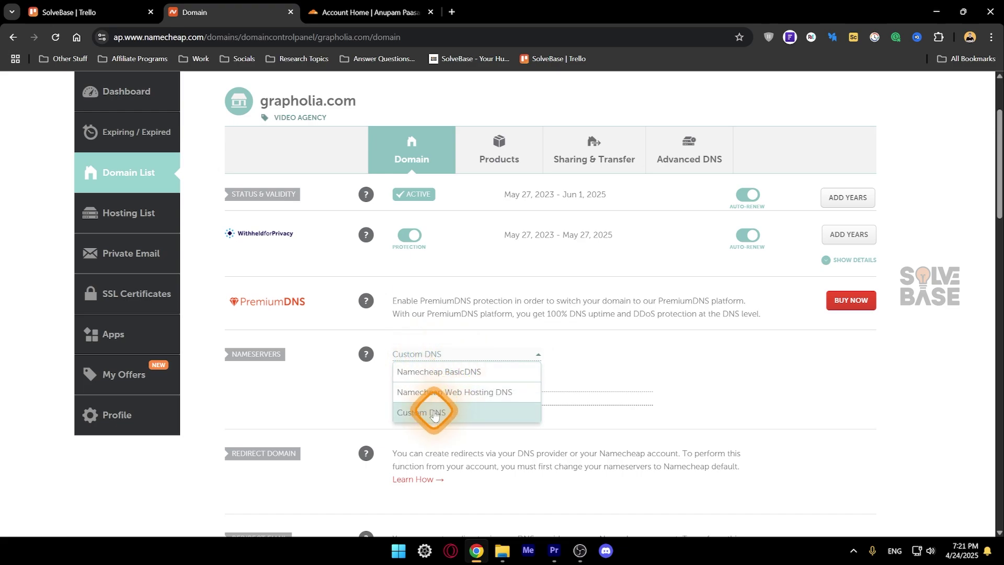
pyautogui.click(452, 355)
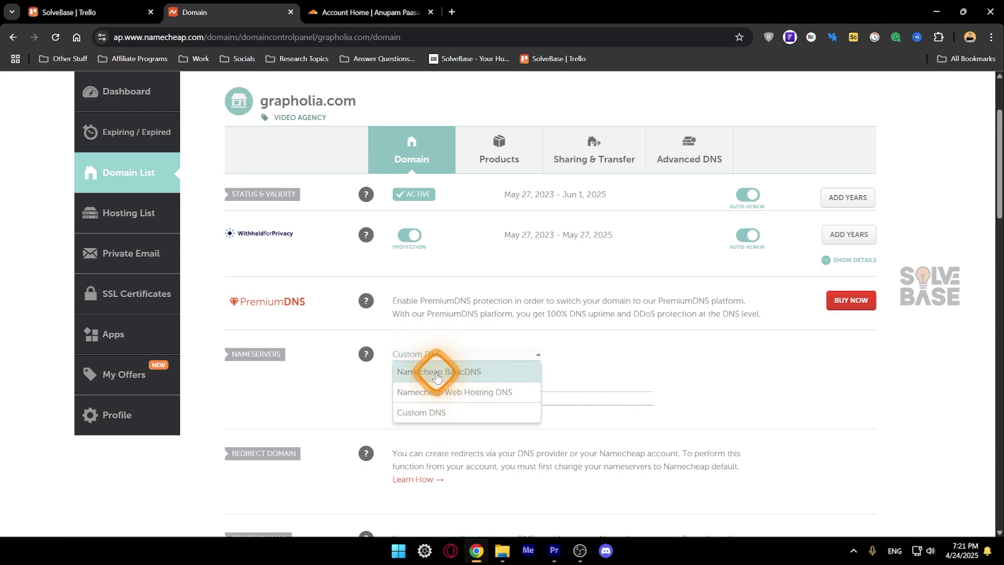
pyautogui.click(420, 416)
pyautogui.click(459, 381)
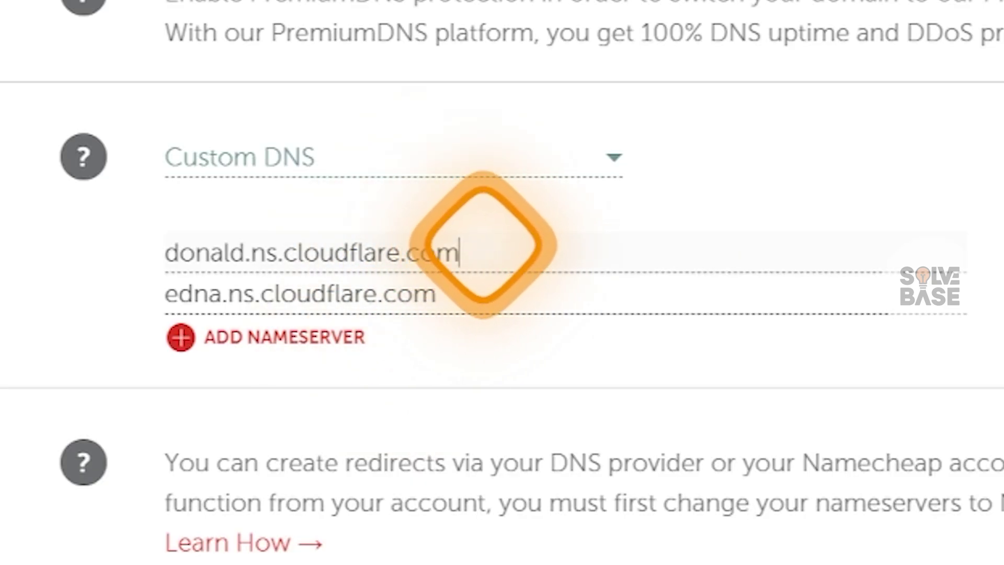
pyautogui.moveTo(482, 244); pyautogui.dragTo(153, 251)
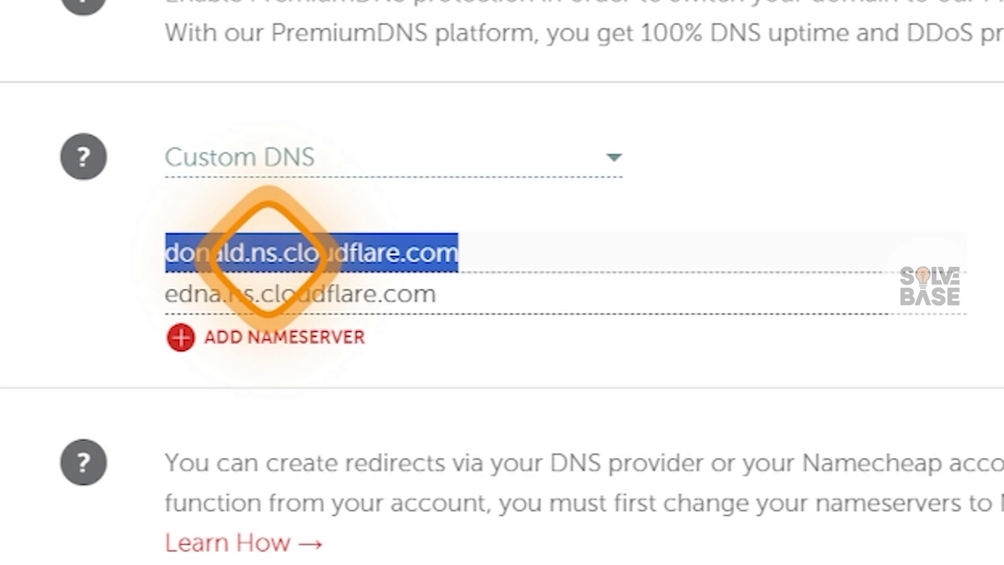
pyautogui.click(493, 289)
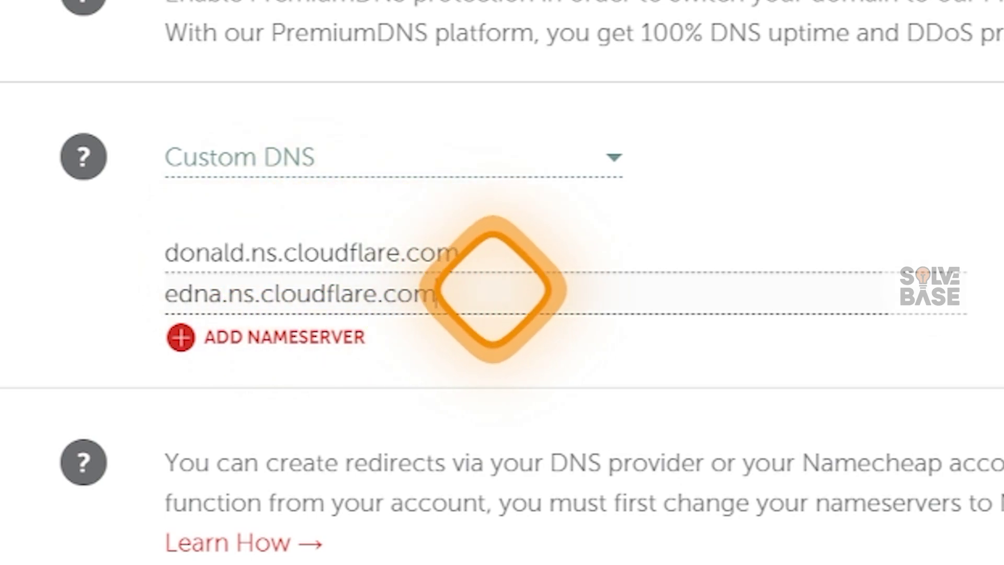
pyautogui.moveTo(492, 289); pyautogui.dragTo(147, 291)
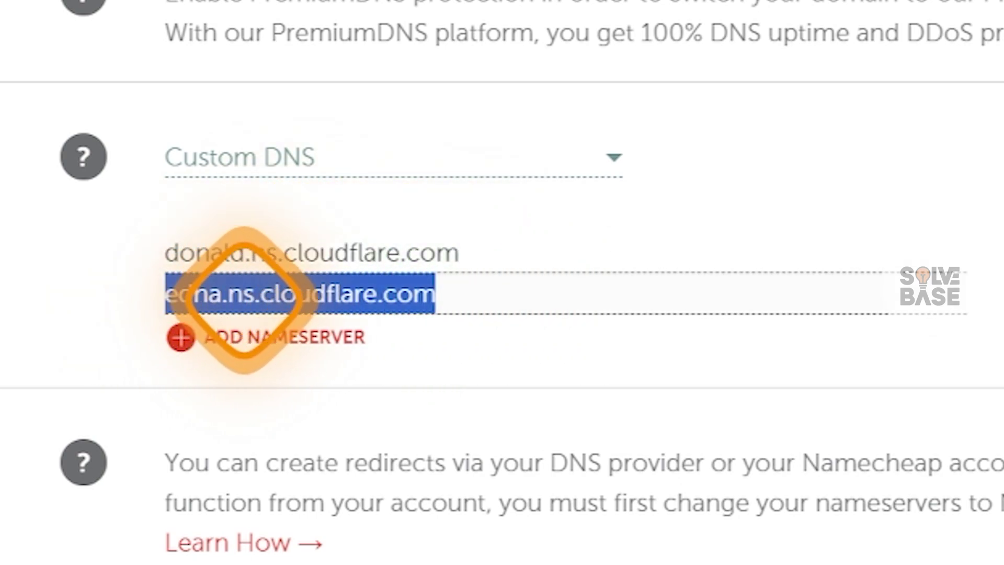
pyautogui.click(531, 249)
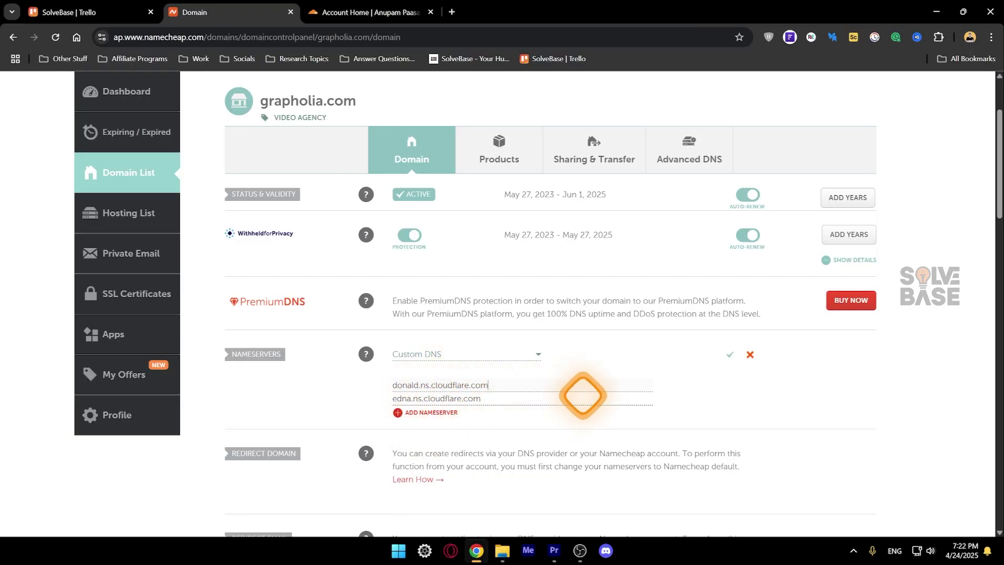
pyautogui.click(730, 355)
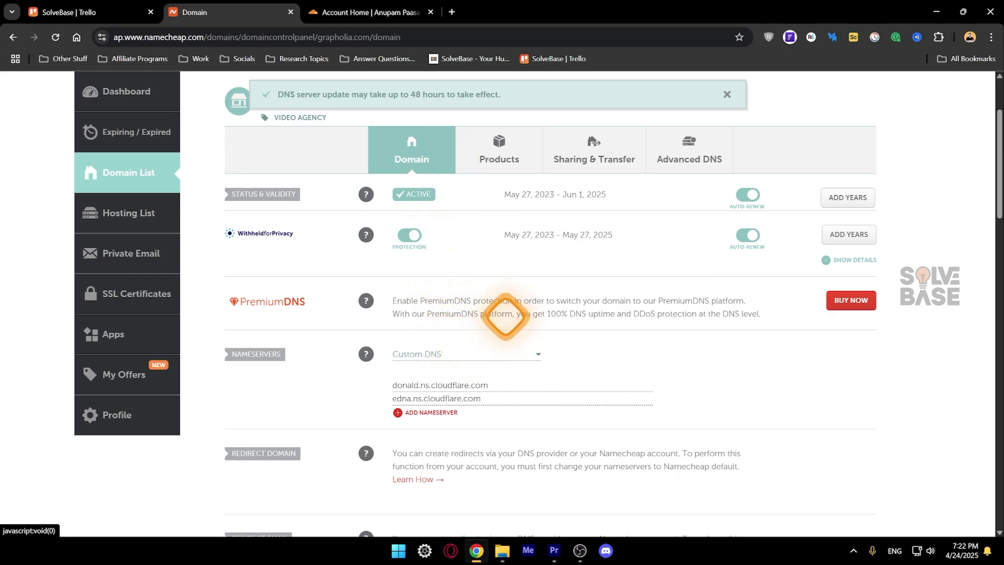
# Submit grapholia.com as a new Cloudflare domain, which reports it is already added
pyautogui.click(365, 6)
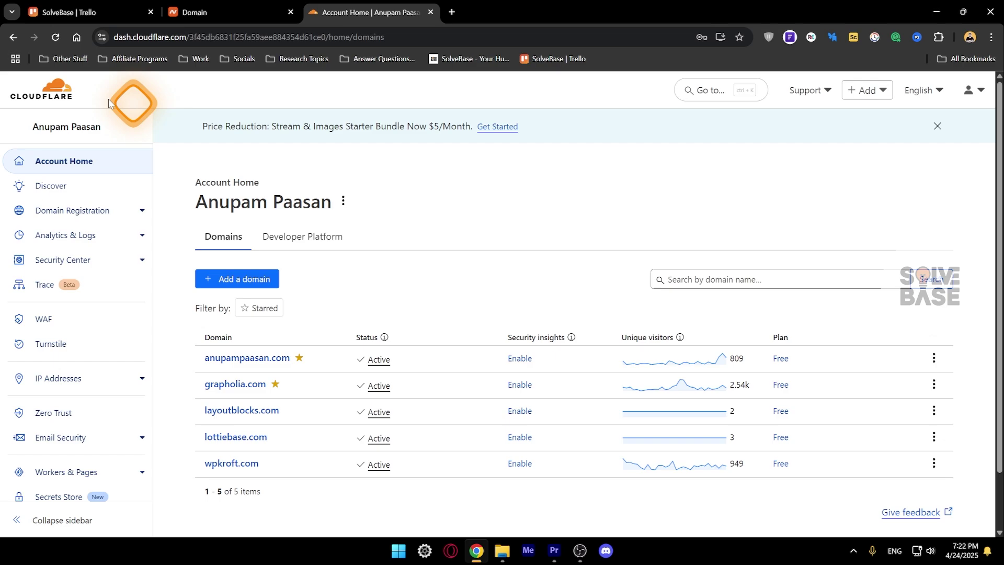
pyautogui.click(234, 279)
pyautogui.click(336, 236)
pyautogui.write('g')
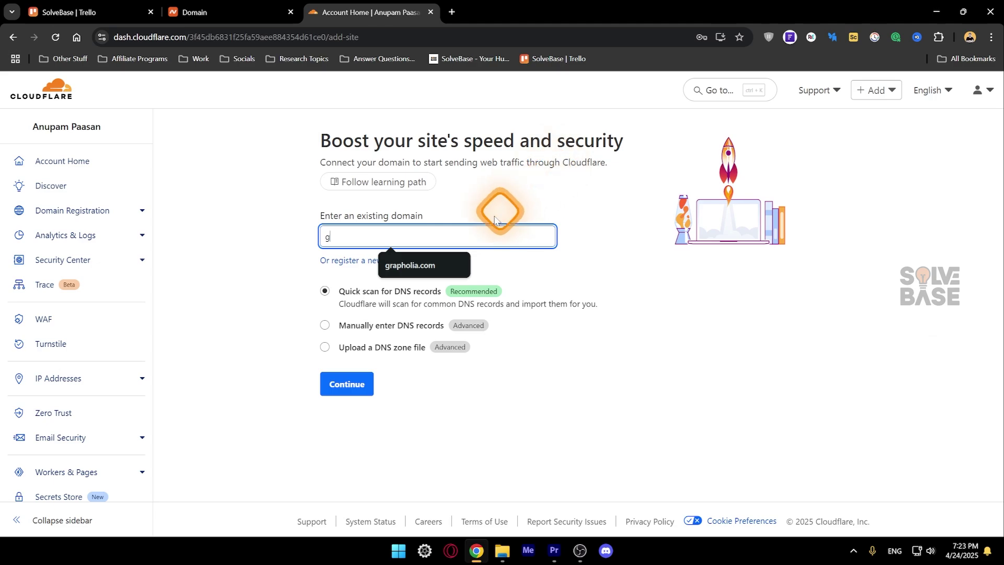
pyautogui.click(410, 266)
pyautogui.click(203, 8)
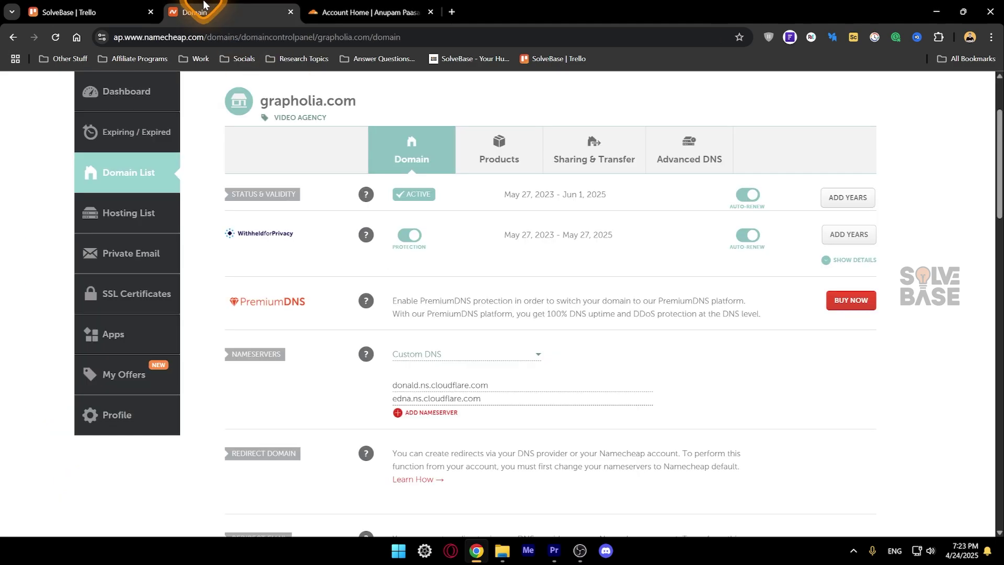
pyautogui.click(408, 12)
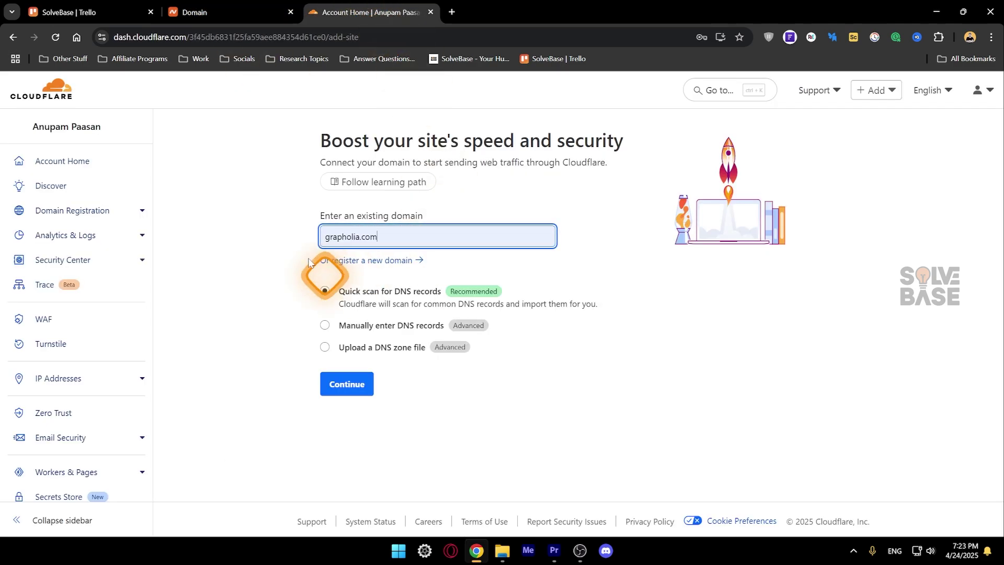
pyautogui.click(346, 384)
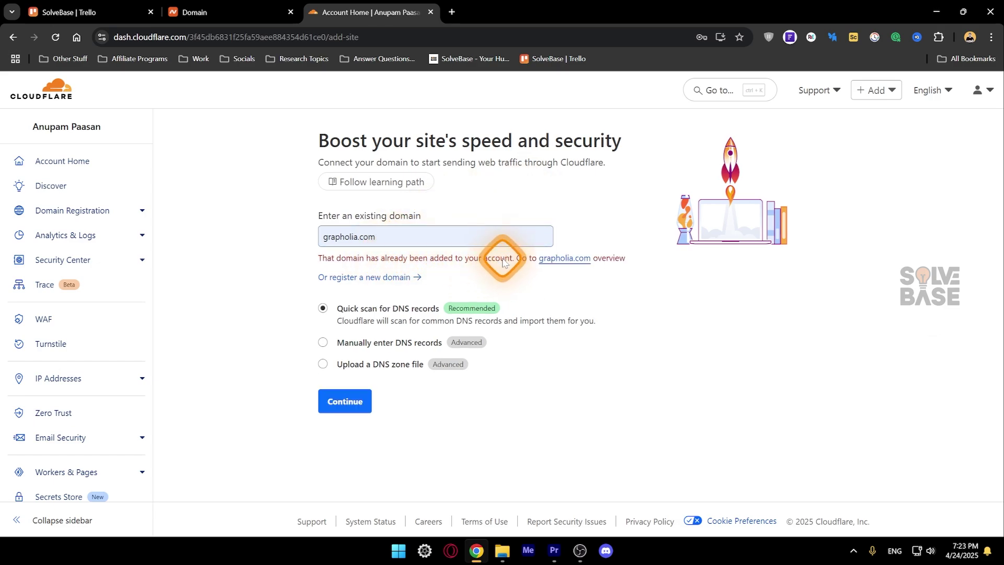
# Open the already-added domain's setup and pick the Free plan for grapholiax.com
pyautogui.click(576, 260)
pyautogui.scroll(2, 292, 239)
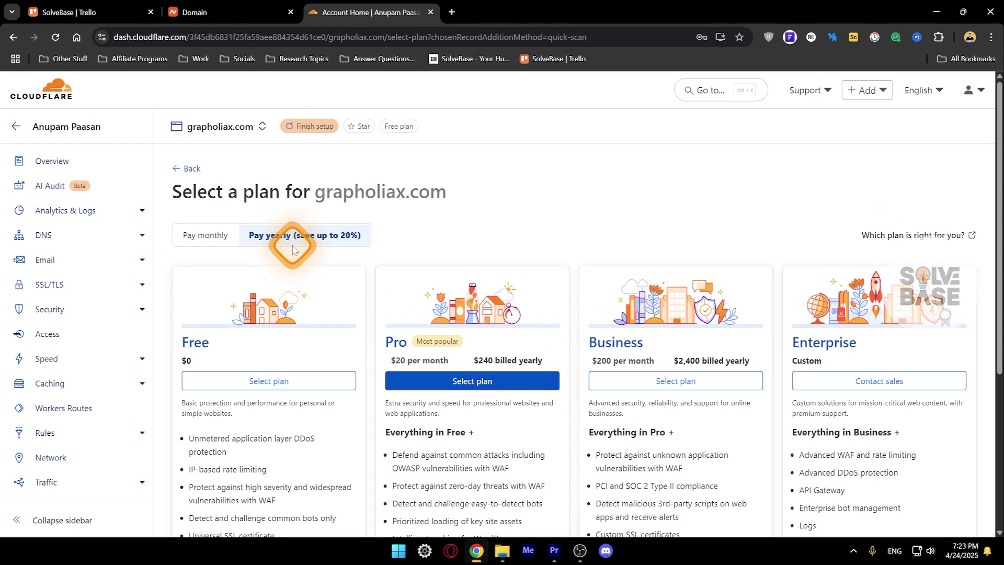
pyautogui.scroll(-2, 247, 270)
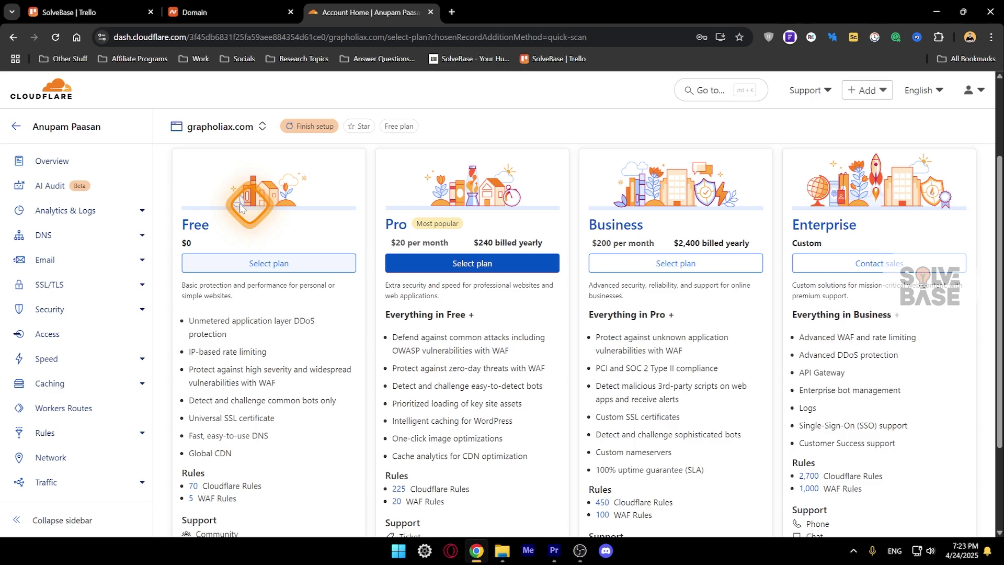
pyautogui.click(267, 263)
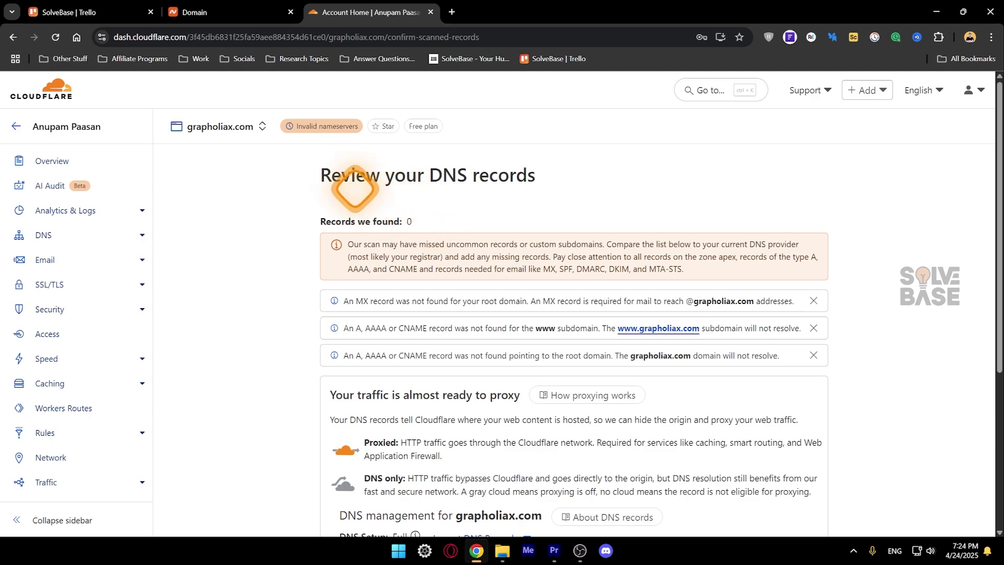
# Check the Invalid nameservers note, then return to the grapholia.com Namecheap details page
pyautogui.moveTo(314, 132)
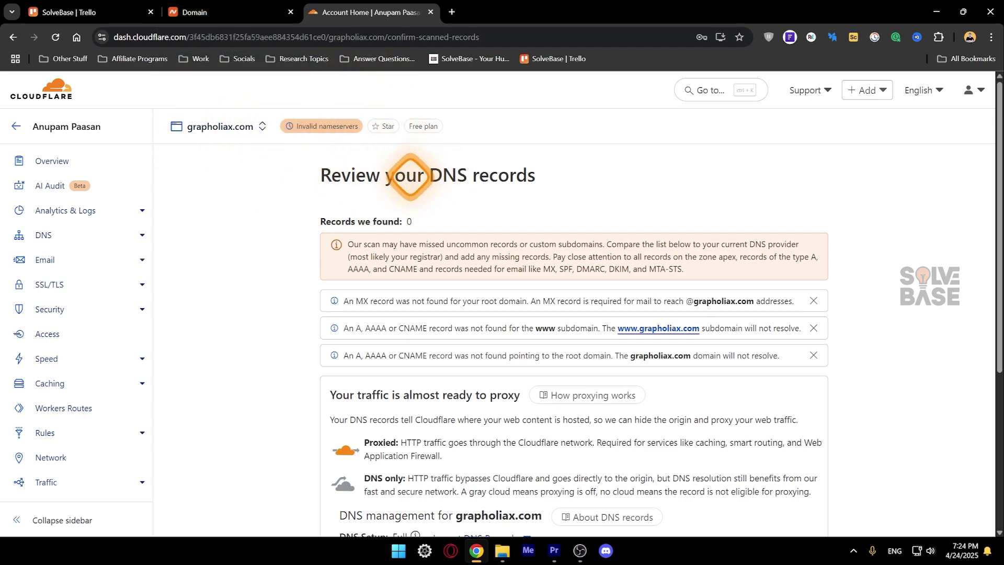
pyautogui.click(220, 5)
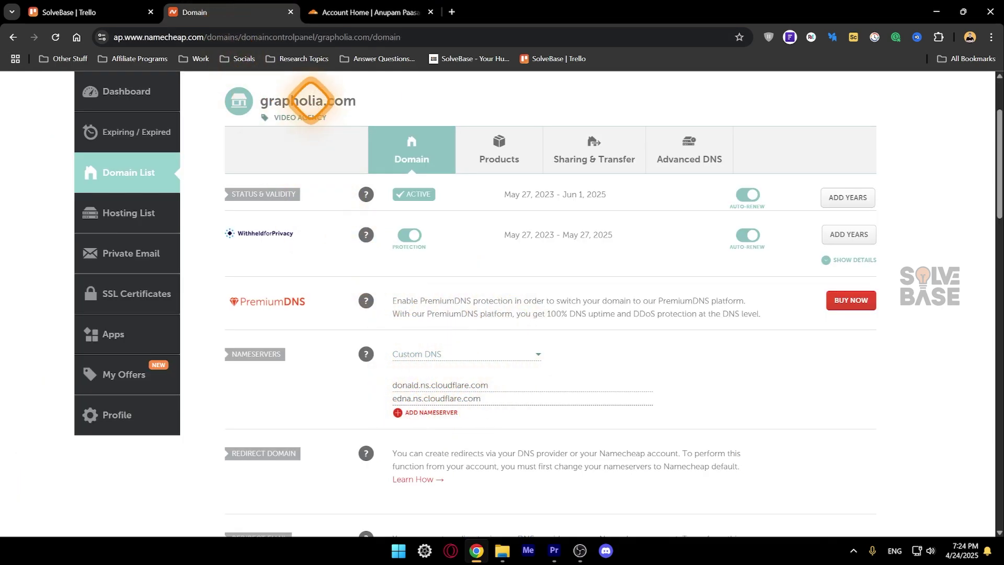
# Continue grapholiax.com to activation with no DNS records, confirming records will be added later
pyautogui.click(345, 11)
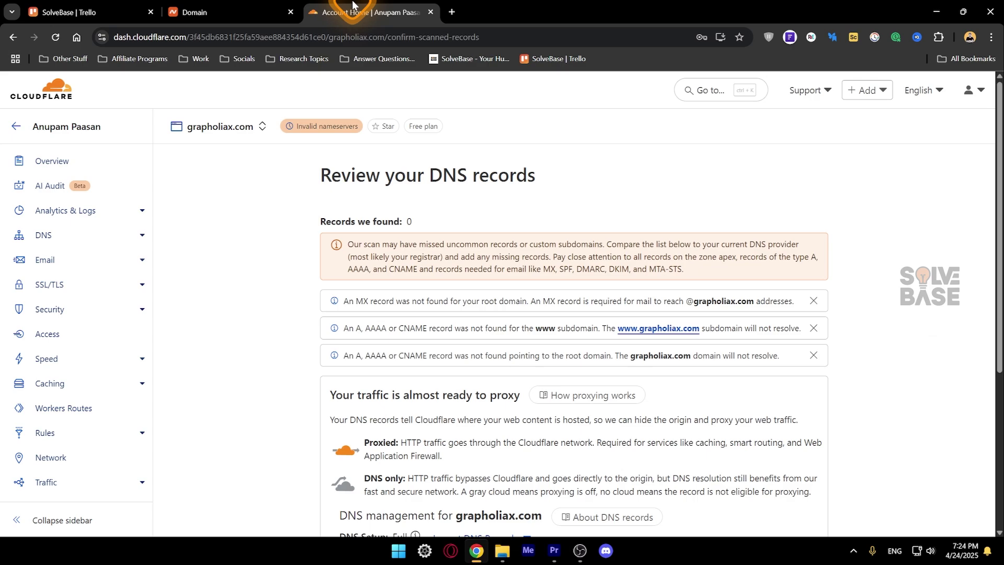
pyautogui.scroll(-5, 359, 175)
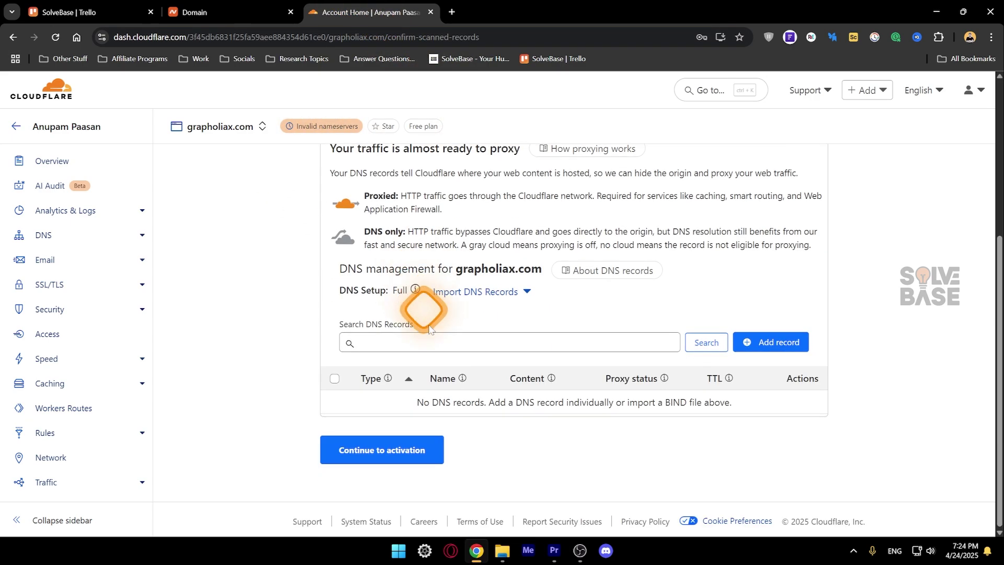
pyautogui.click(392, 448)
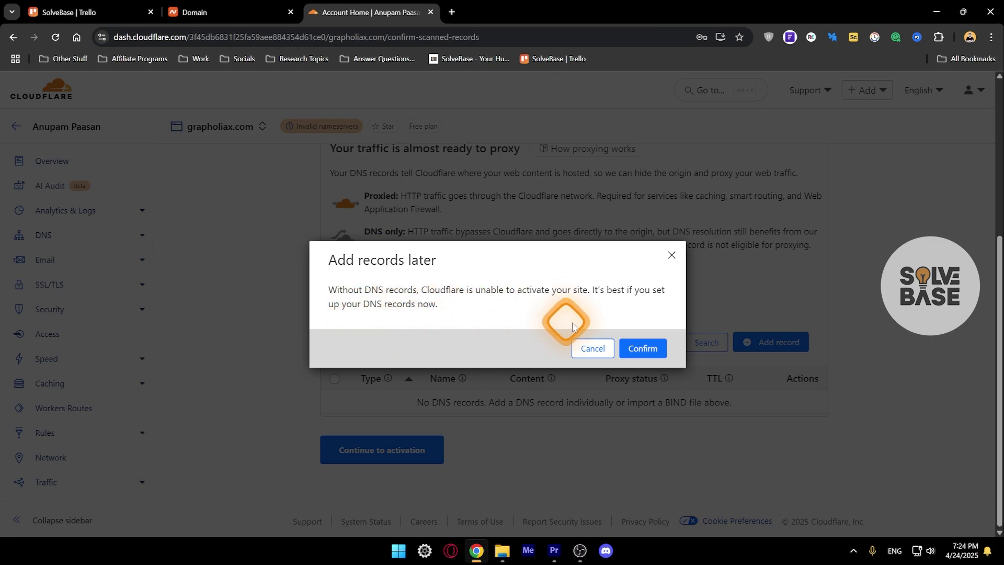
pyautogui.click(639, 349)
# Open grapholia.com's Overview, showing it Active on the Free plan with Full DNS setup
pyautogui.scroll(-2, 424, 339)
pyautogui.scroll(2, 421, 387)
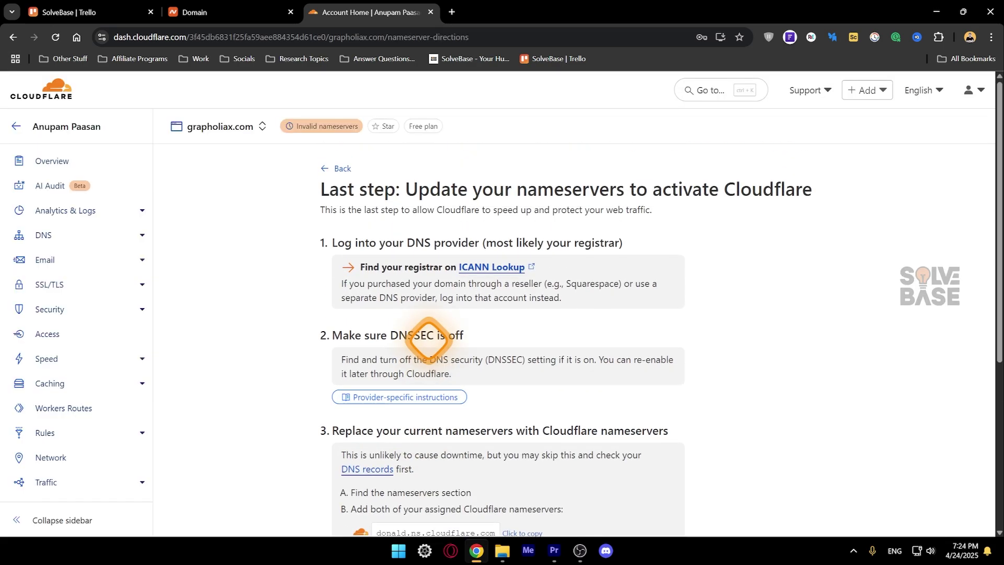
pyautogui.scroll(-3, 392, 303)
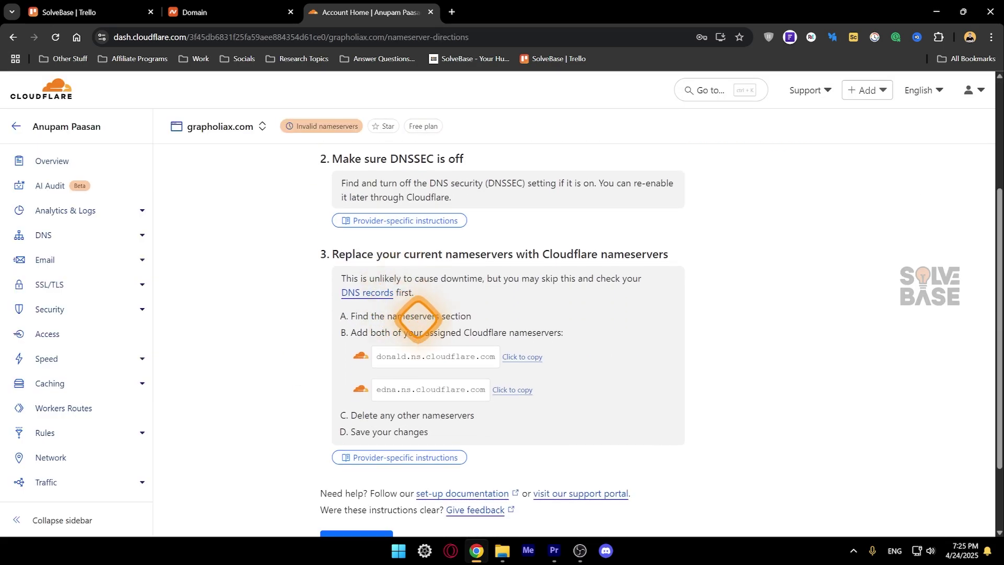
pyautogui.click(230, 12)
pyautogui.click(361, 11)
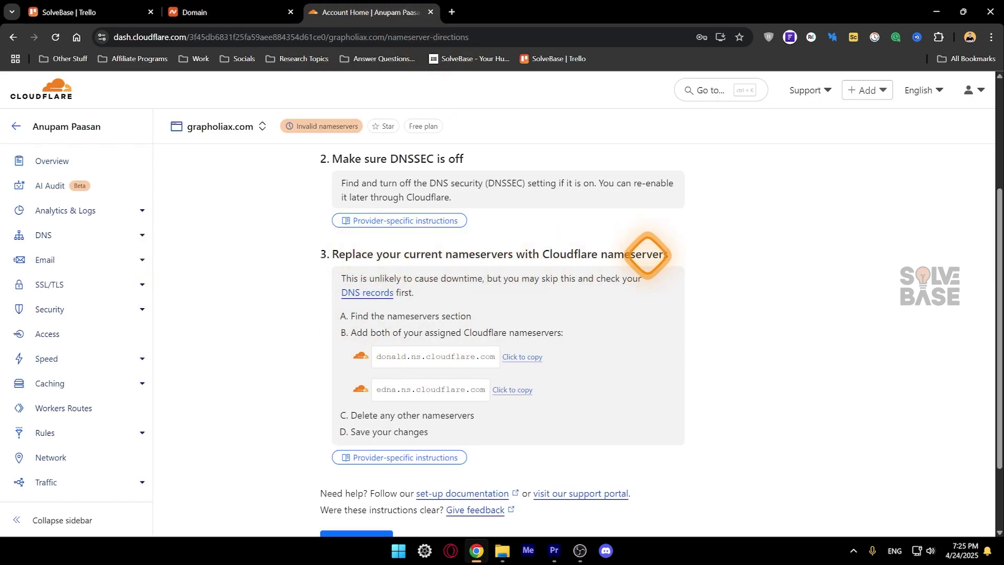
pyautogui.scroll(-1, 526, 366)
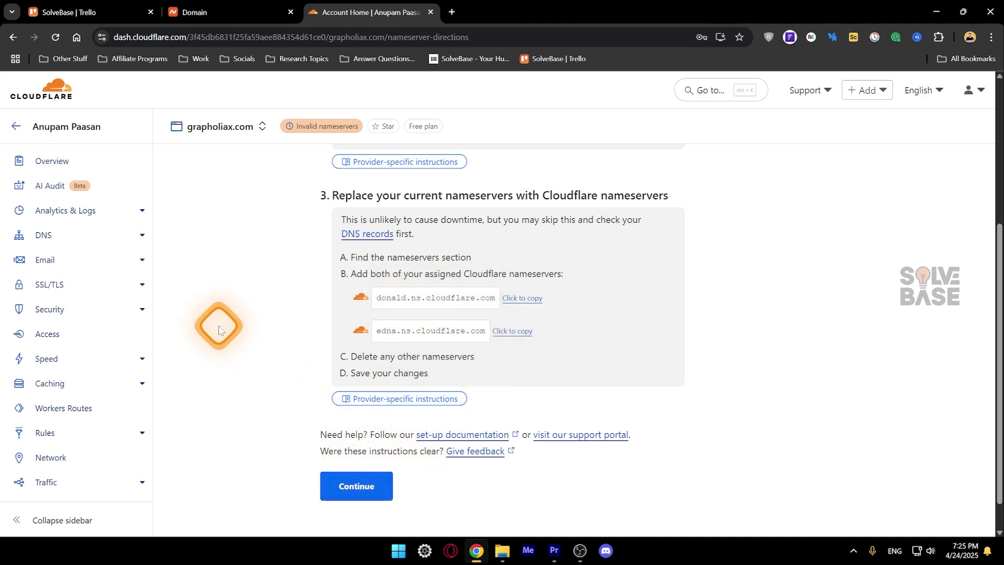
pyautogui.click(71, 166)
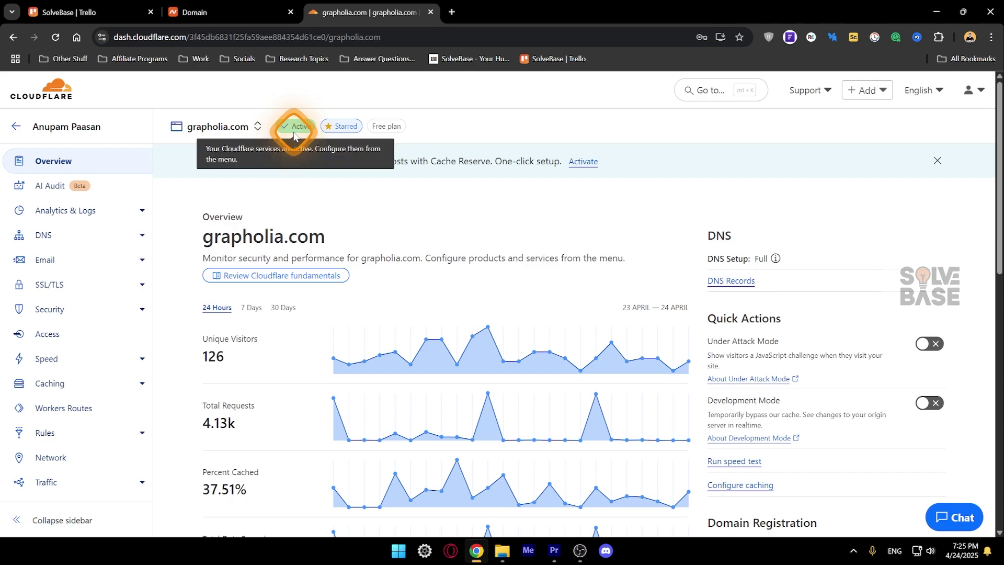
pyautogui.moveTo(298, 131)
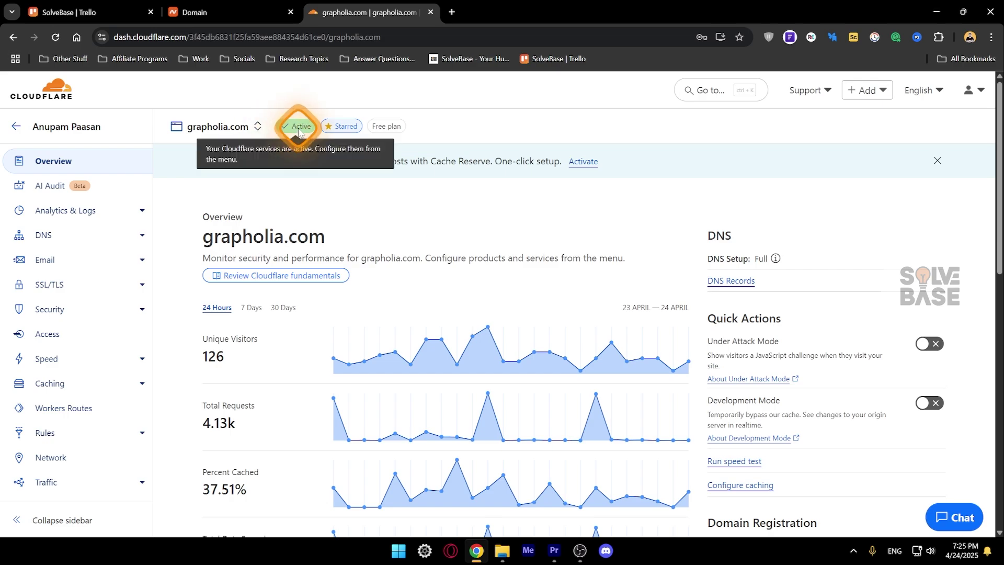
# Open the DNS Records page for grapholia.com
pyautogui.click(732, 281)
pyautogui.scroll(-3, 484, 287)
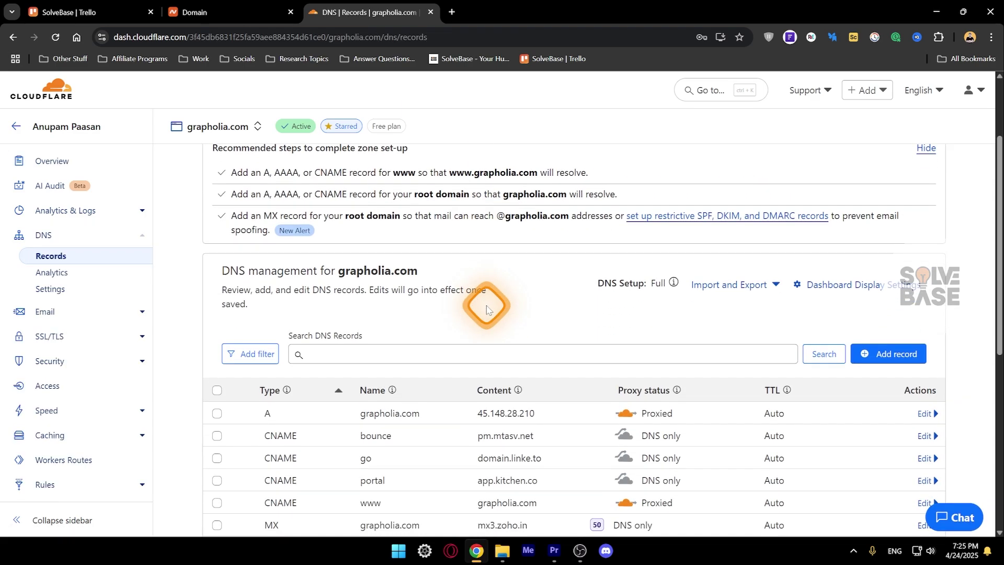
pyautogui.scroll(2, 487, 306)
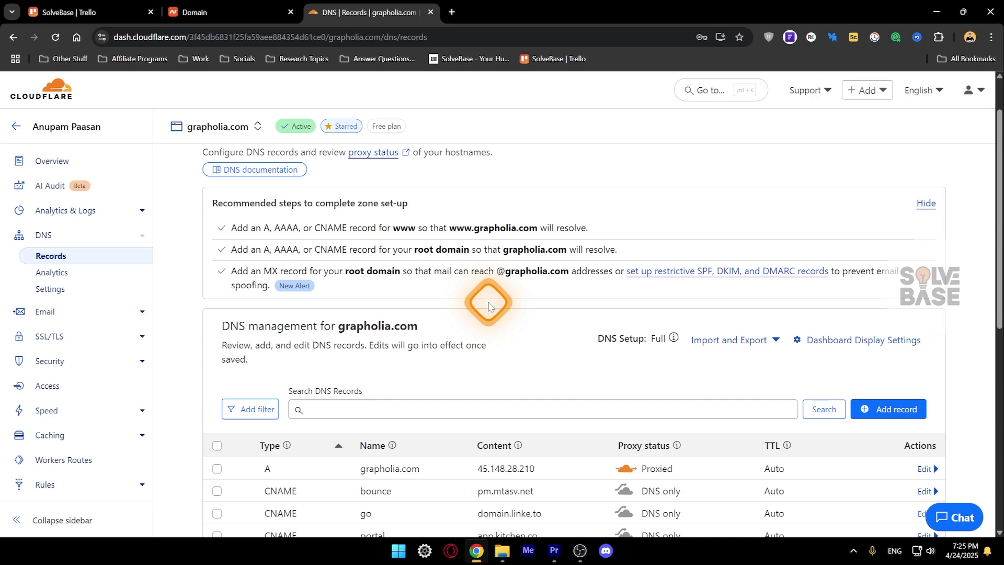
pyautogui.scroll(-5, 489, 306)
pyautogui.scroll(4, 489, 306)
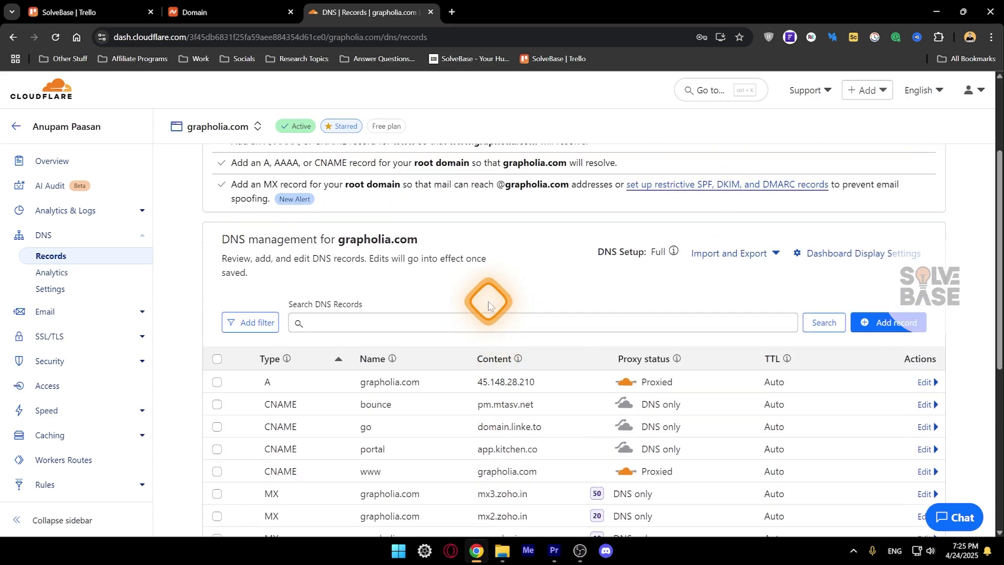
pyautogui.scroll(1, 489, 305)
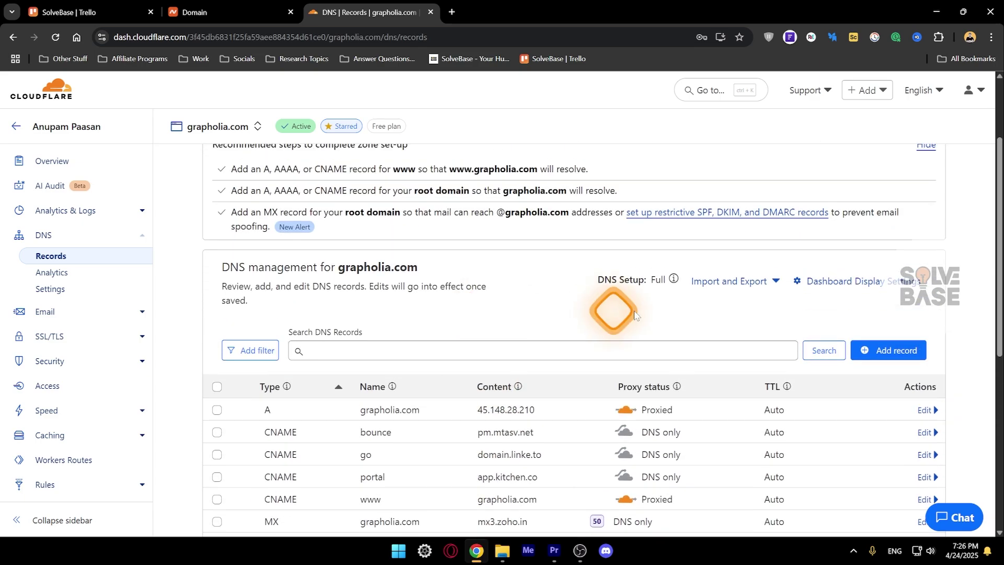
# Add a new record, keeping type A, and move to its Name field
pyautogui.click(877, 357)
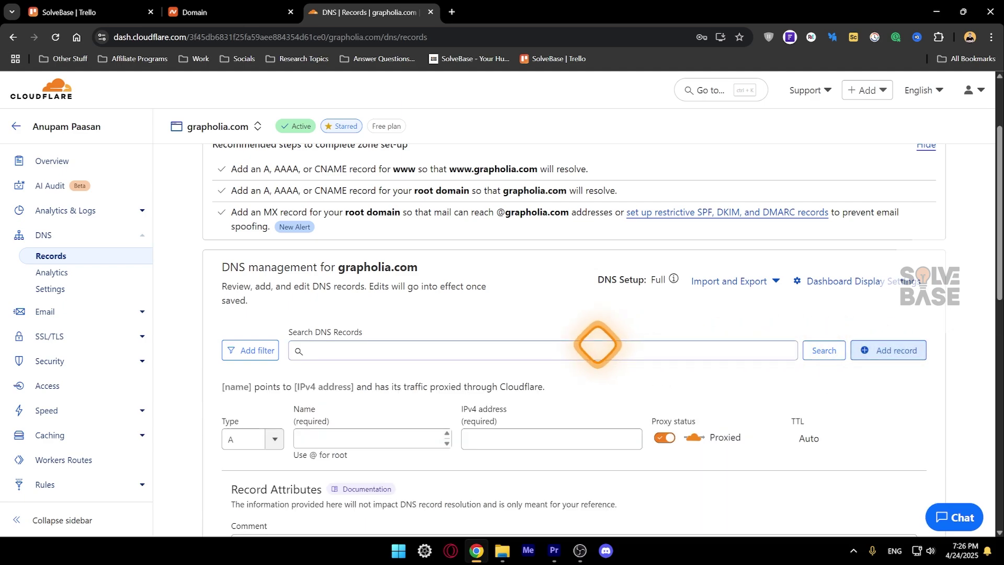
pyautogui.scroll(-2, 426, 352)
pyautogui.click(273, 321)
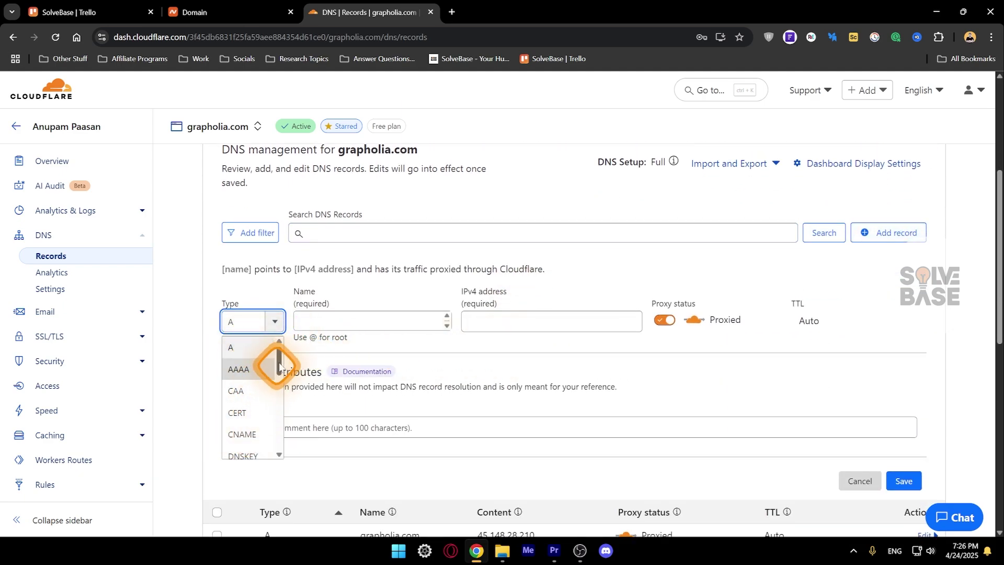
pyautogui.moveTo(274, 366)
pyautogui.mouseDown()
pyautogui.moveTo(274, 413)
pyautogui.moveTo(285, 359)
pyautogui.mouseUp()
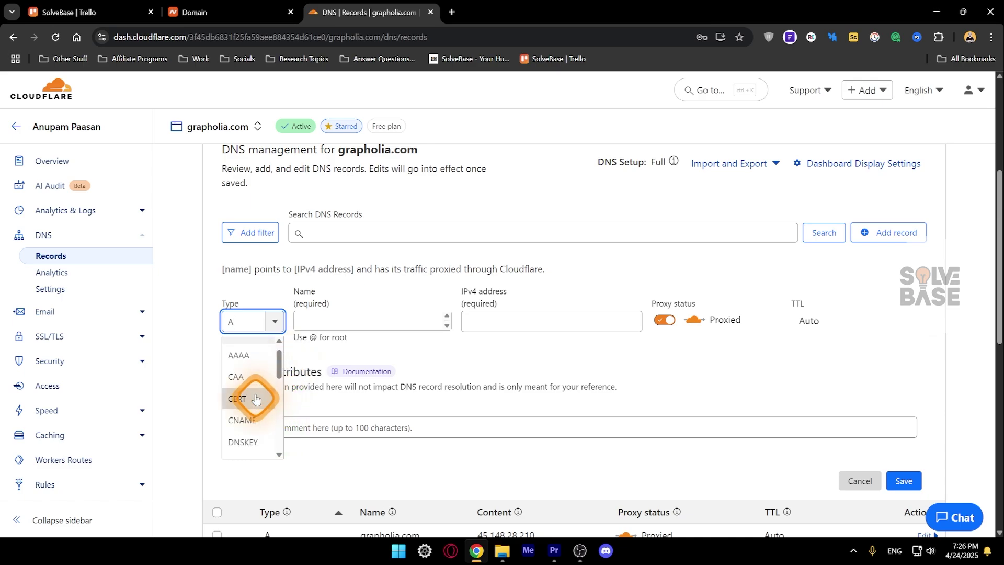
pyautogui.click(330, 321)
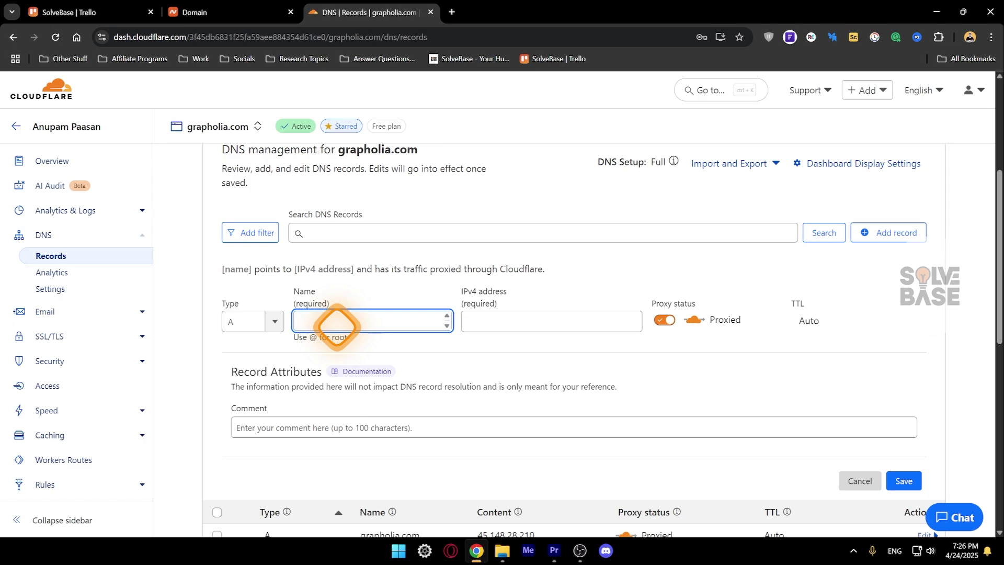
# Fill the A record with name @ and IPv4 40.233.85.111, leaving it Proxied
pyautogui.write('@')
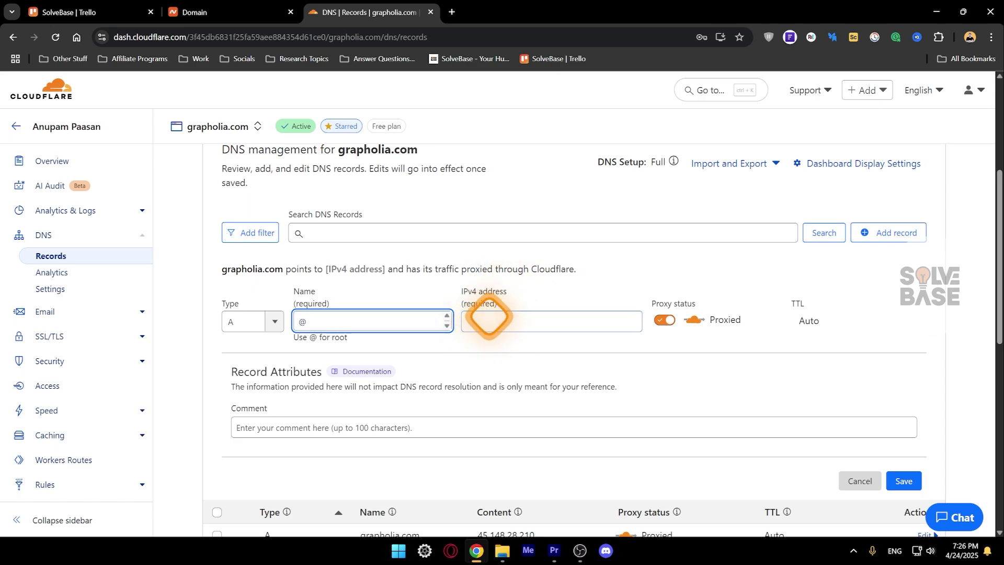
pyautogui.click(478, 319)
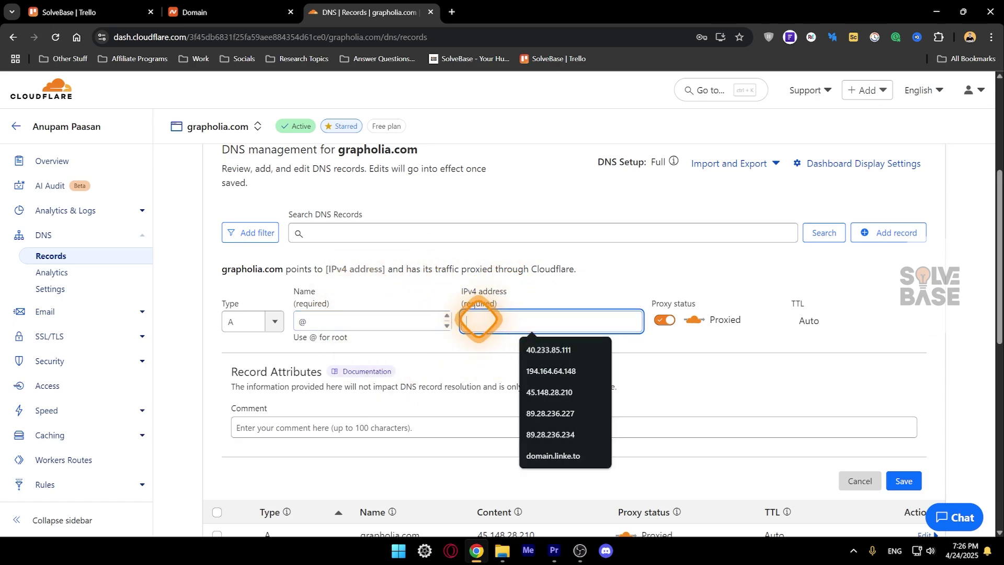
pyautogui.click(548, 349)
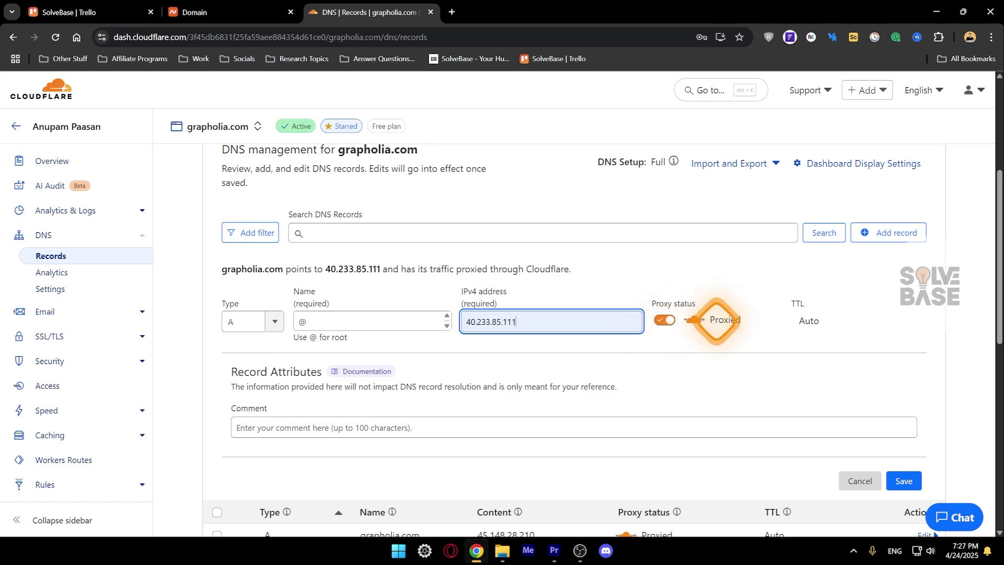
pyautogui.click(664, 321)
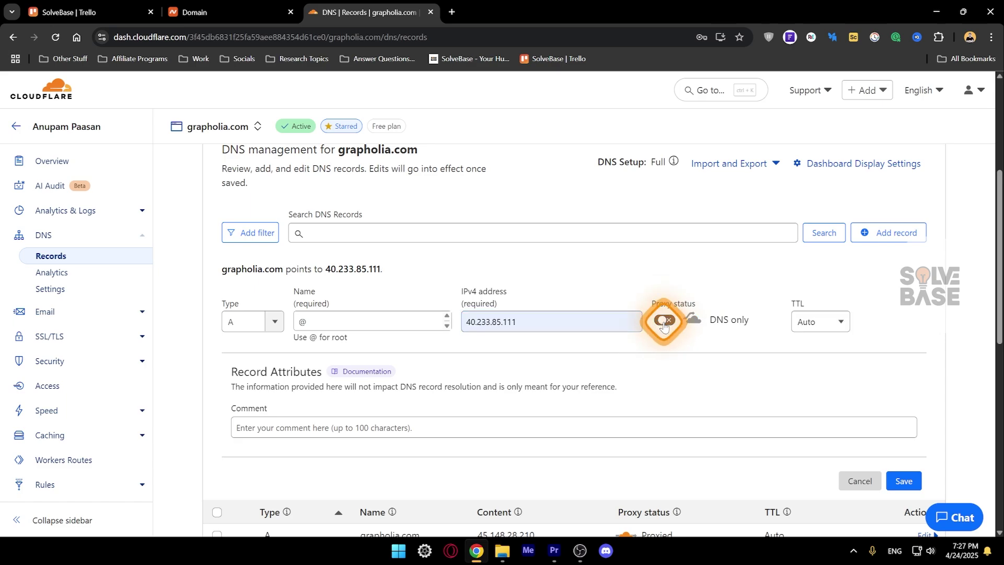
pyautogui.click(665, 322)
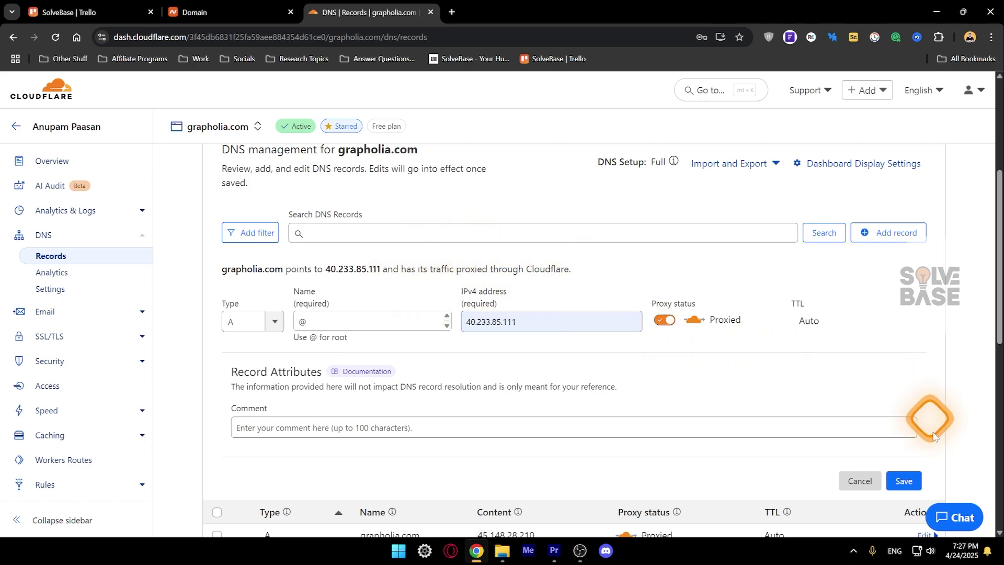
pyautogui.click(903, 482)
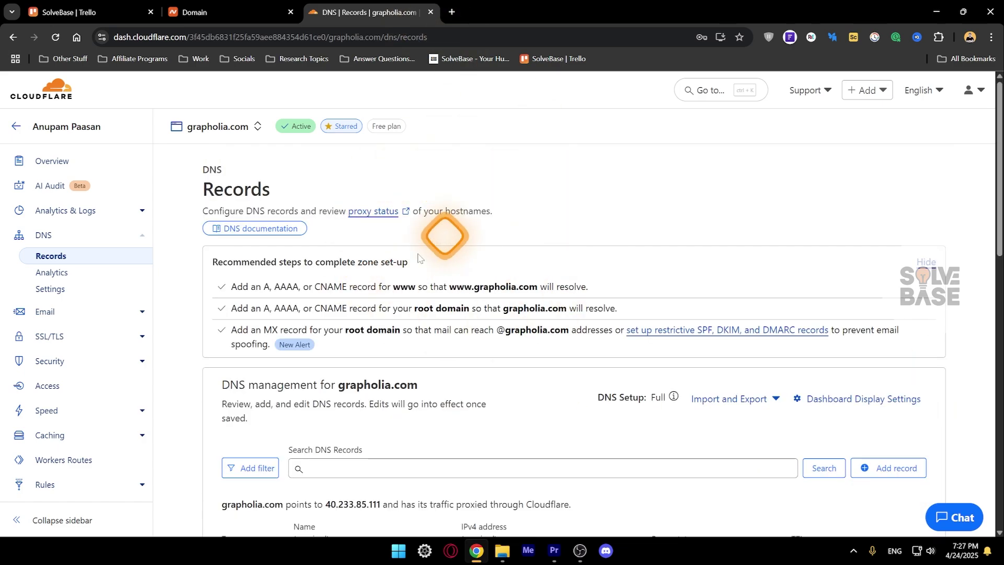
pyautogui.click(230, 12)
pyautogui.click(348, 12)
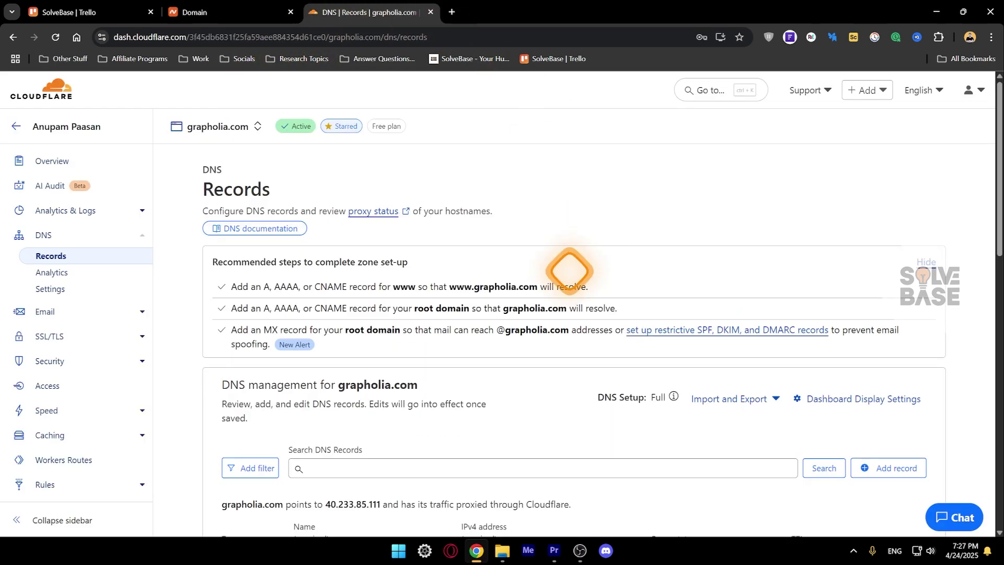